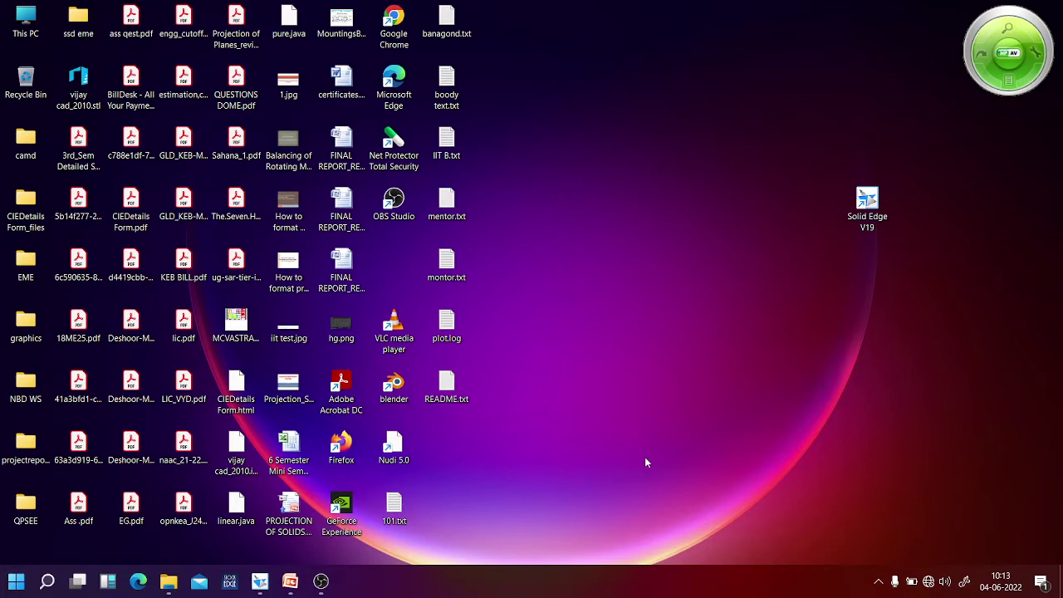
Step: Locate the Solid Edge V19 folder in the Start menu, then launch Solid Edge V19 from its desktop shortcut
click(13, 583)
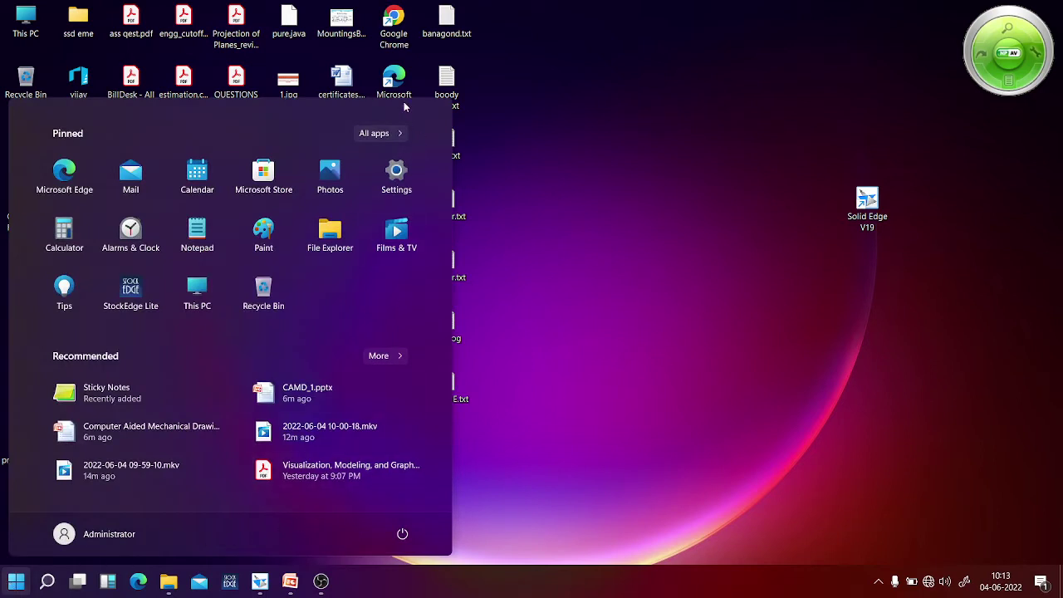
click(372, 133)
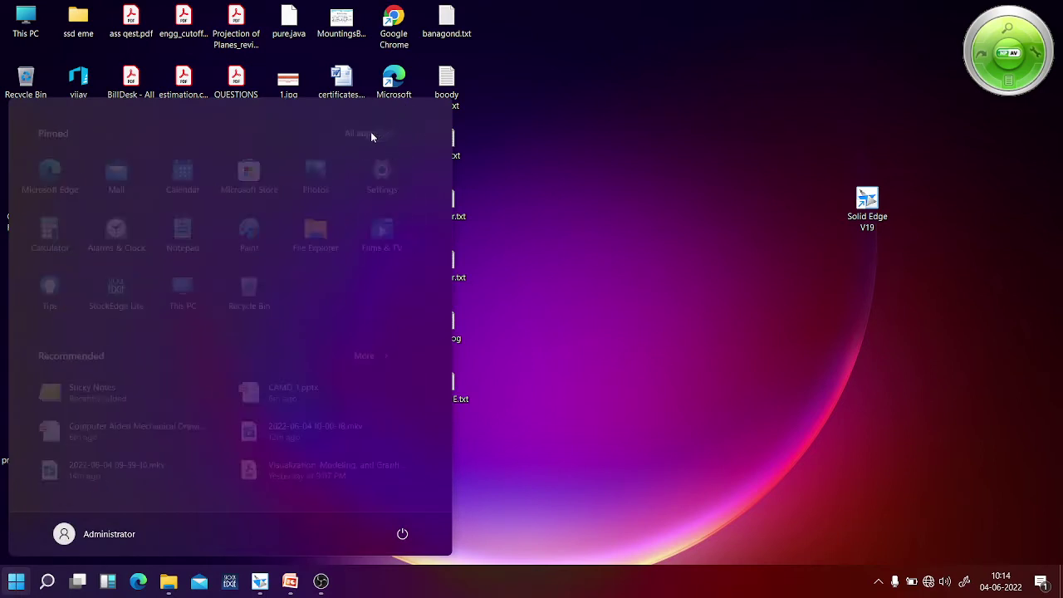
scroll(223, 395, down, 5)
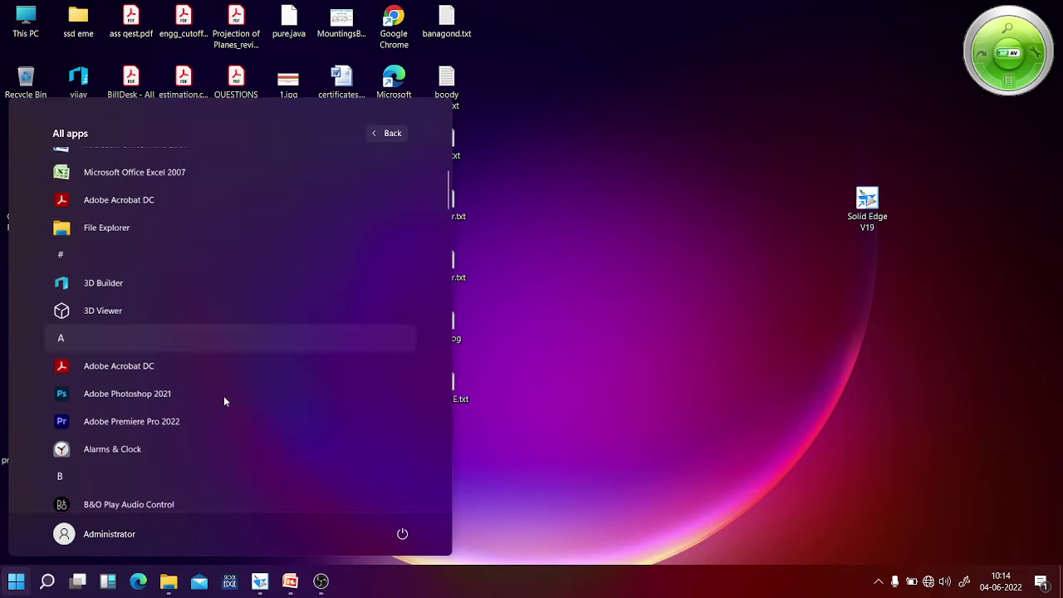
scroll(223, 397, down, 10)
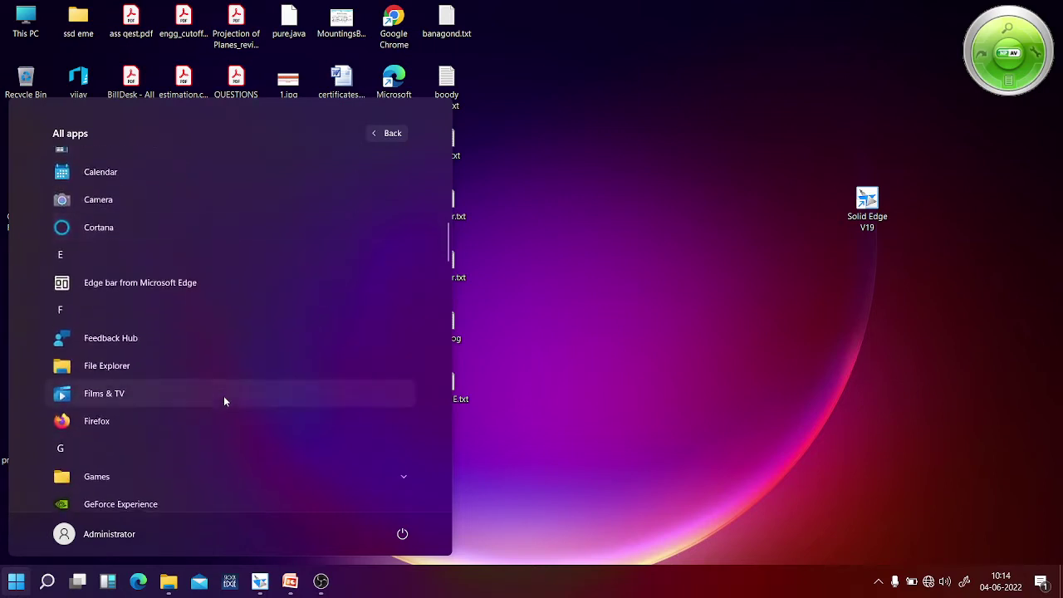
scroll(224, 399, down, 10)
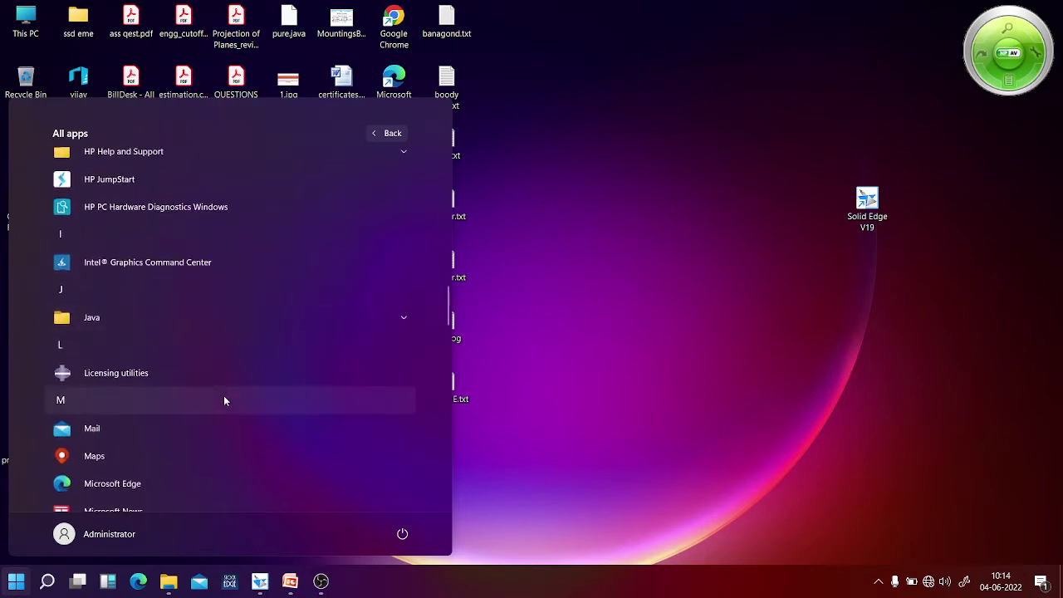
scroll(222, 433, down, 10)
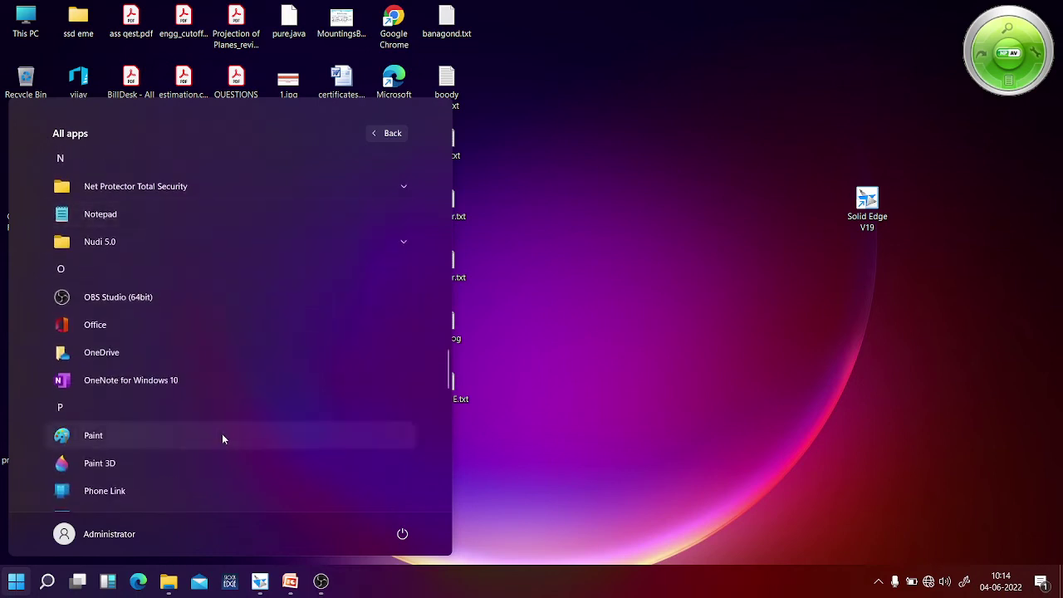
scroll(223, 447, down, 5)
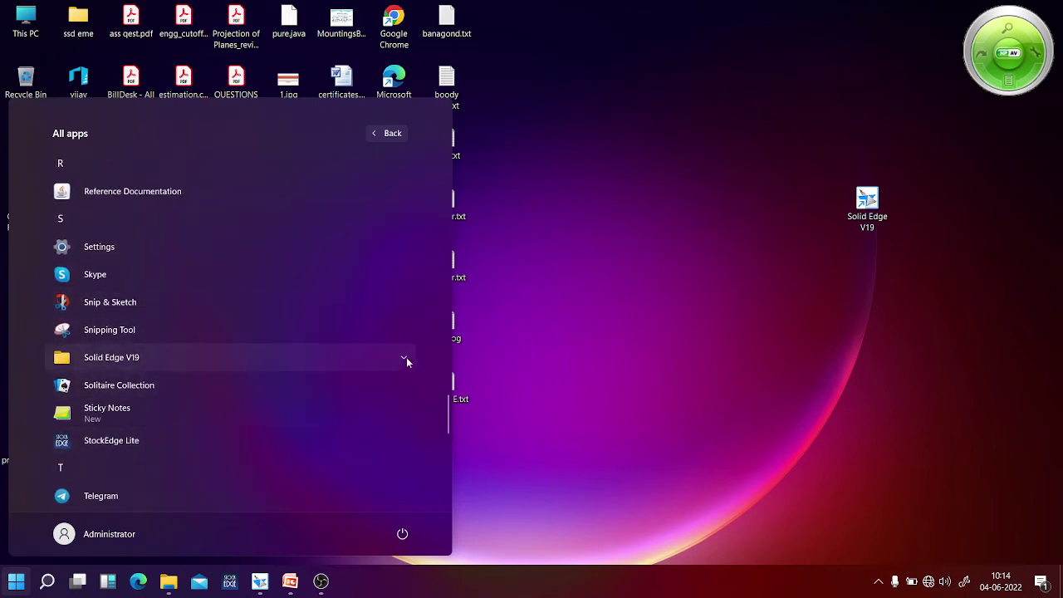
click(404, 361)
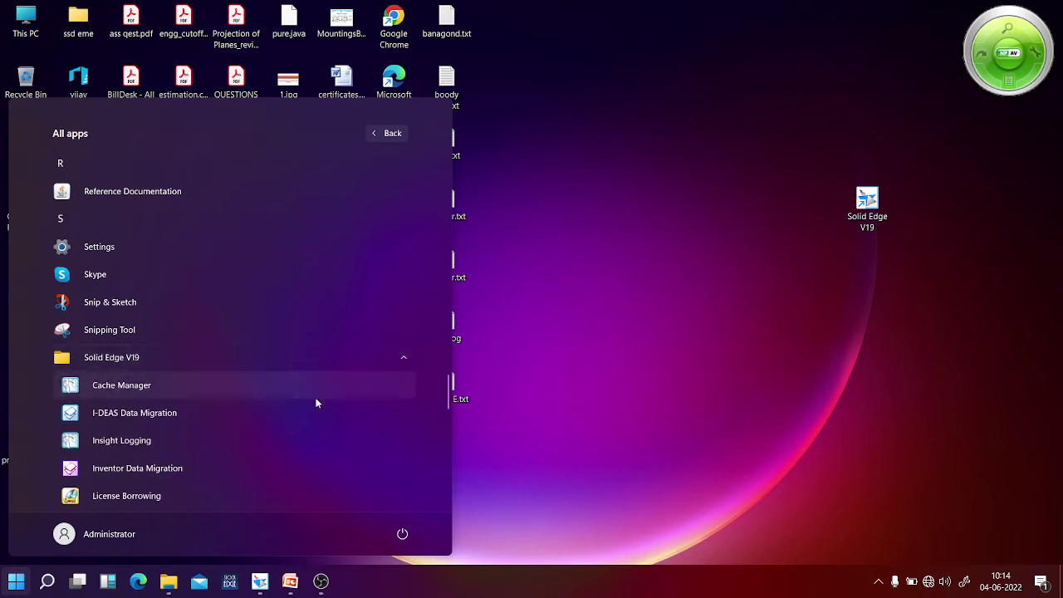
scroll(316, 404, down, 3)
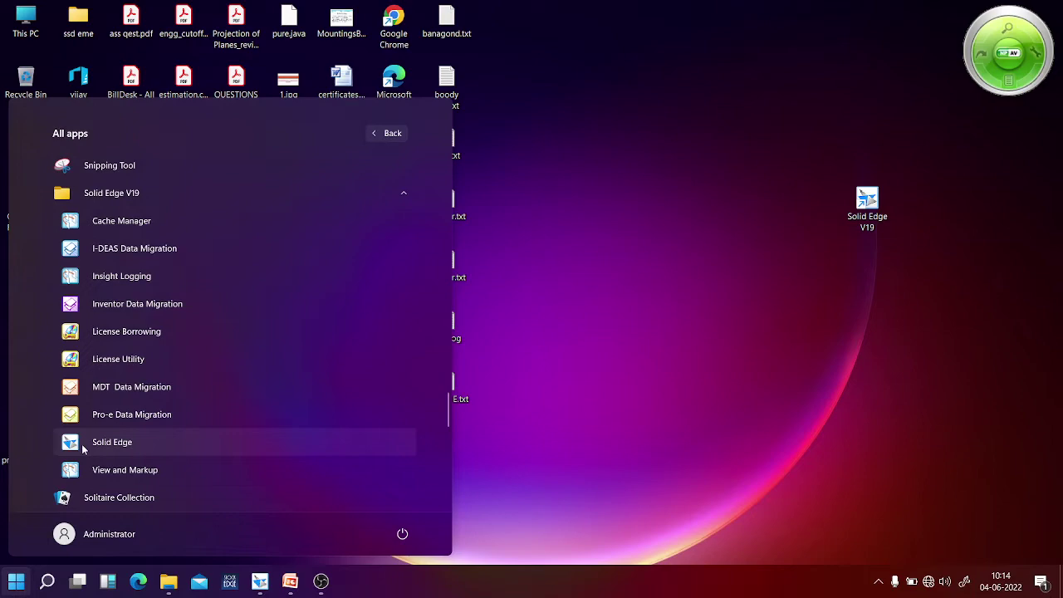
click(549, 404)
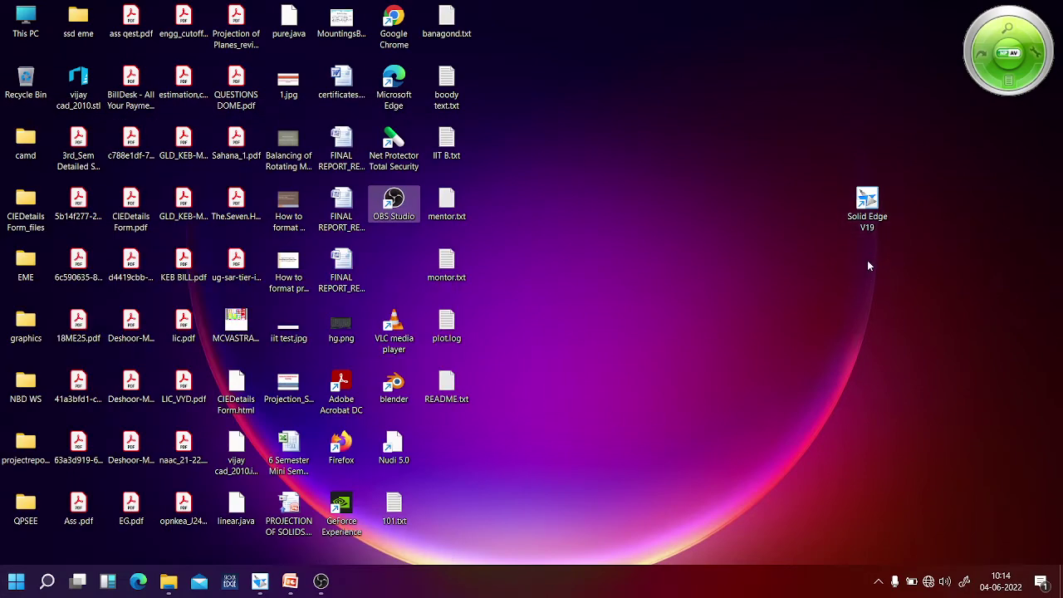
double_click(867, 207)
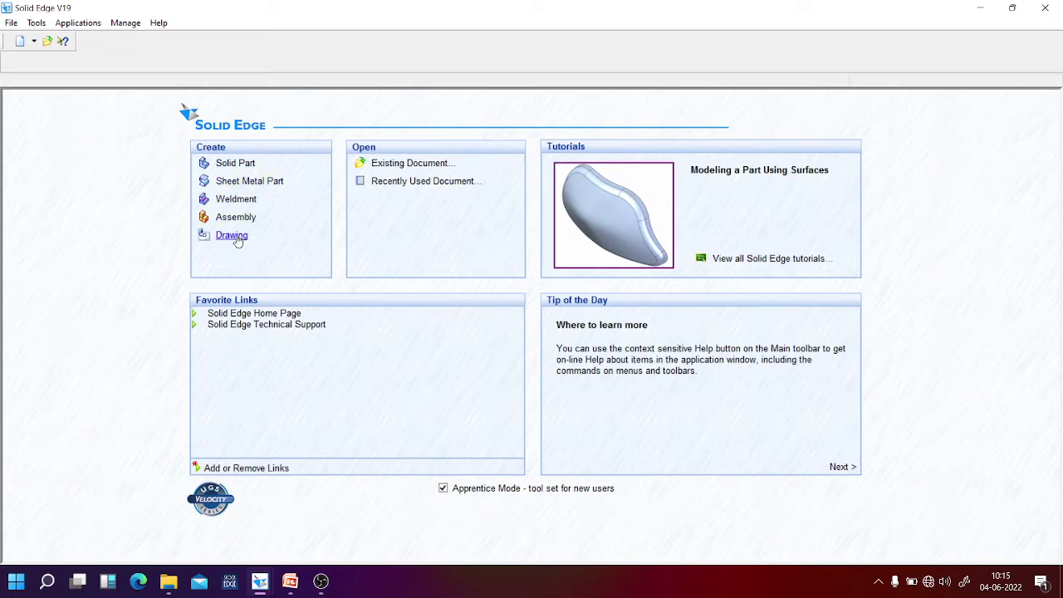
Step: Begin a new document from File > New and cancel the template selection dialog
click(11, 23)
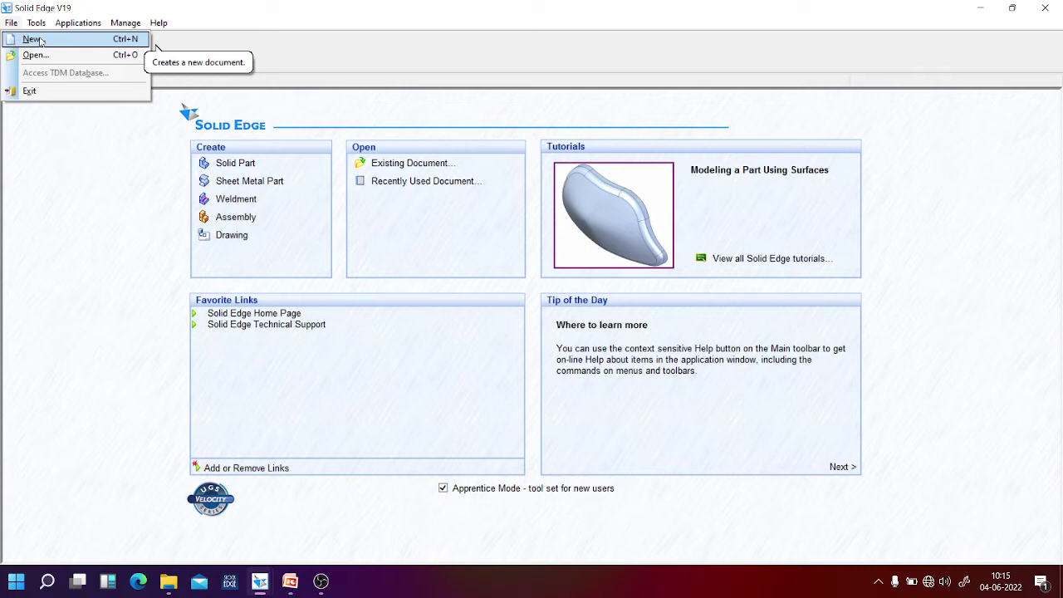
click(37, 40)
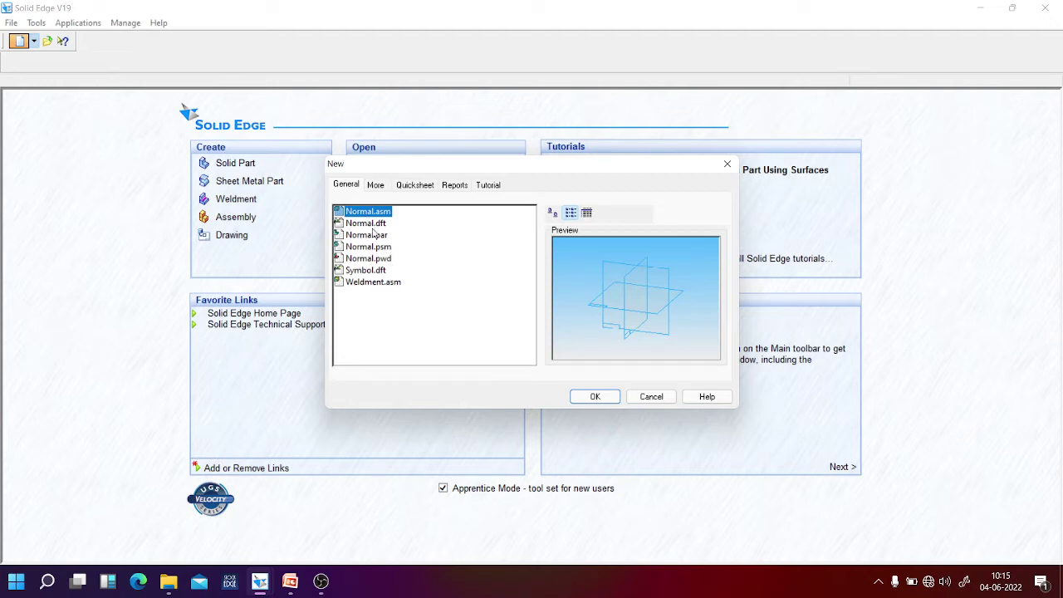
click(648, 396)
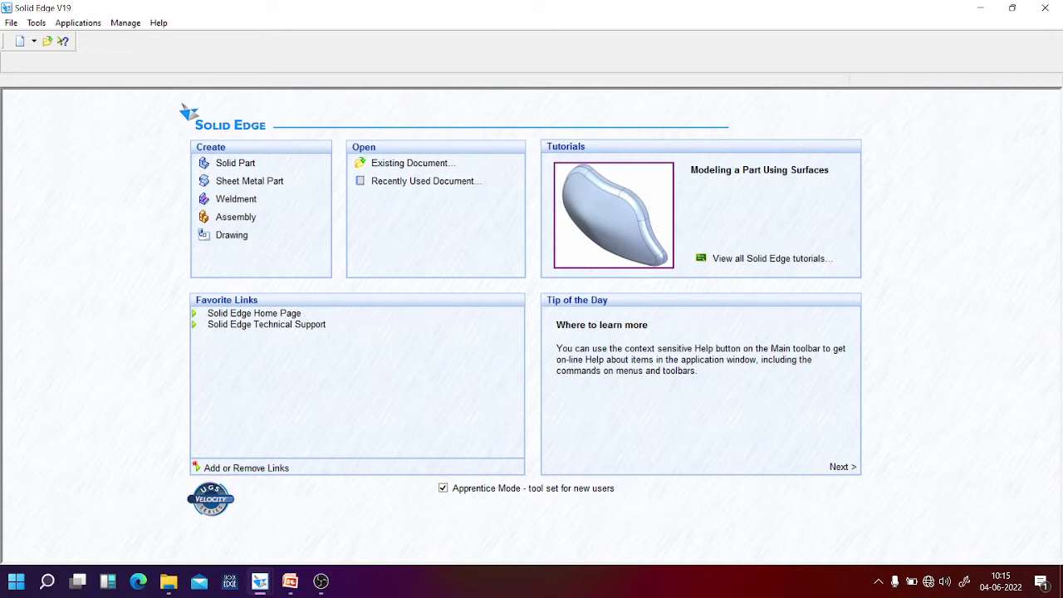
click(232, 236)
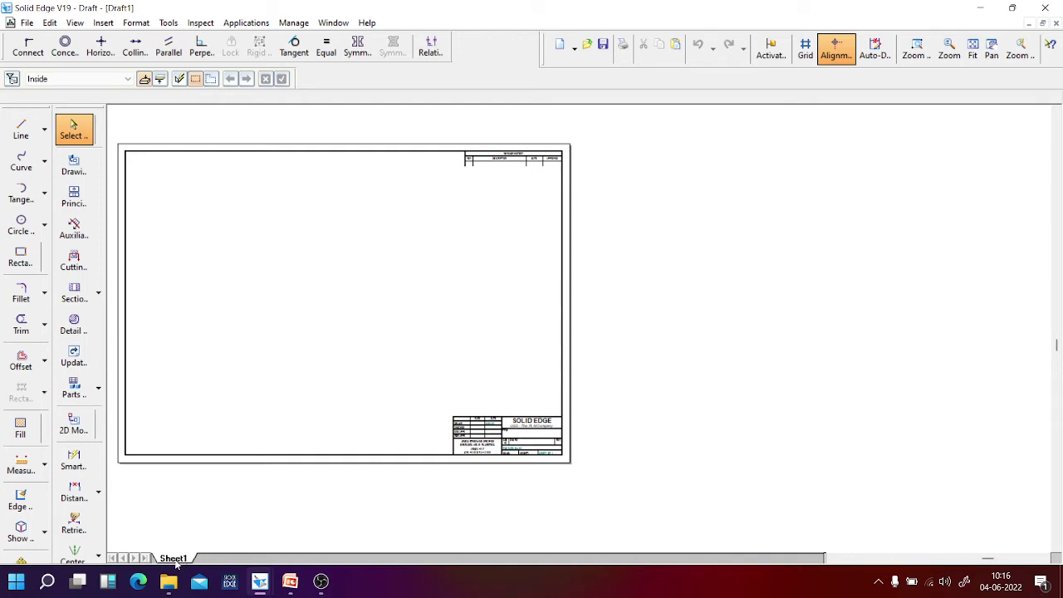
click(142, 25)
mouse_move(84, 31)
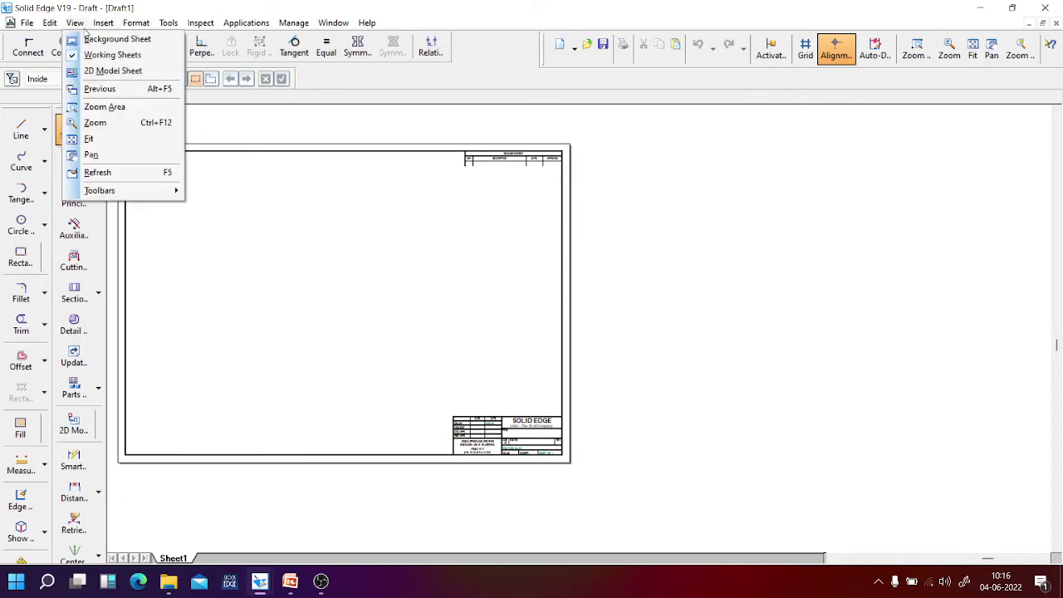
click(168, 23)
click(68, 23)
click(236, 563)
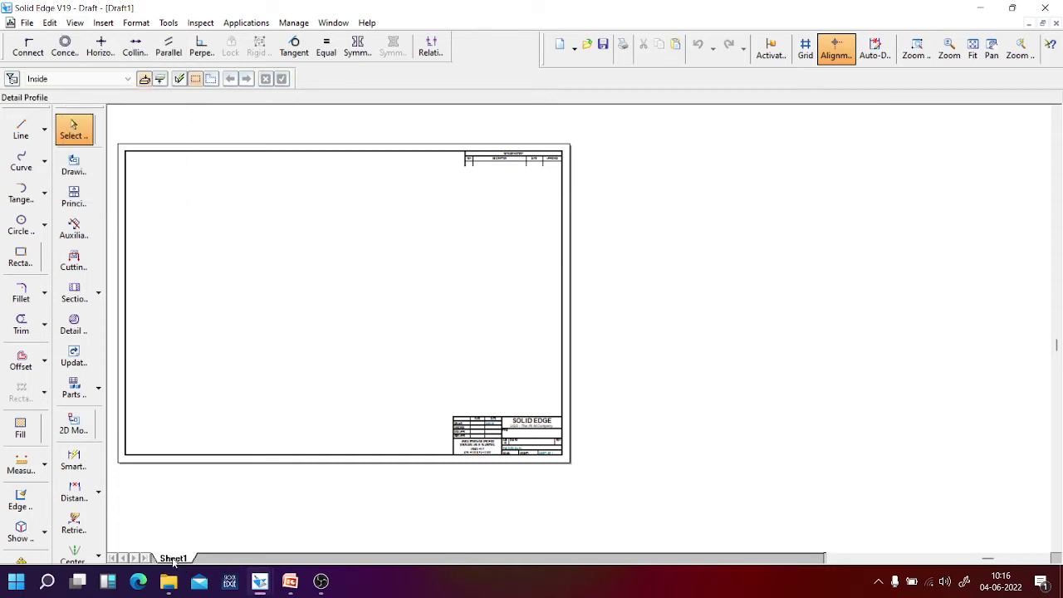
Step: Open Sheet Setup for Sheet1 and set the standard size to A4 Wide (297mm x 210mm)
right_click(172, 561)
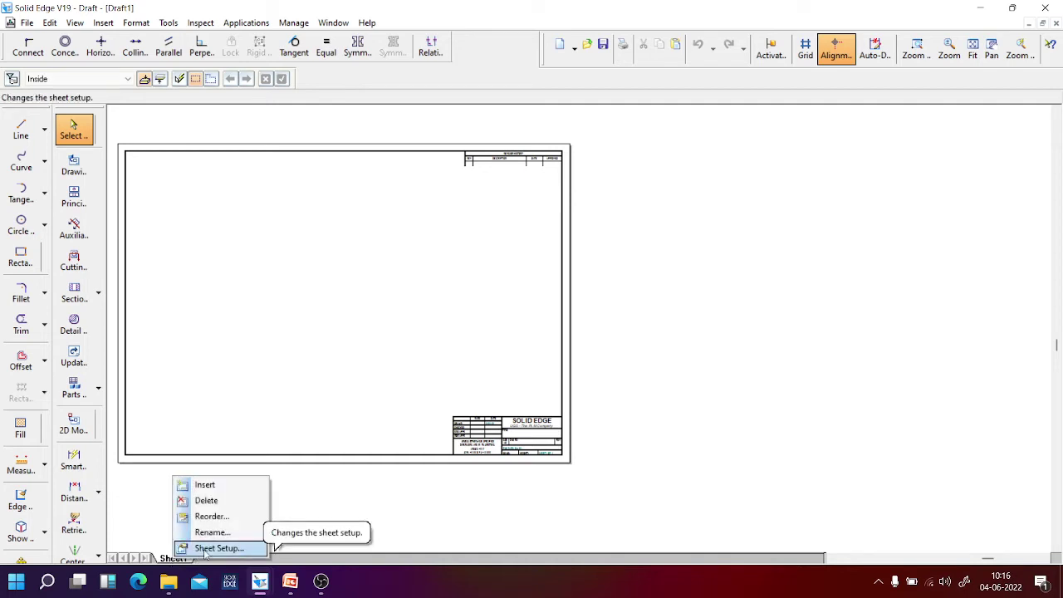
click(205, 550)
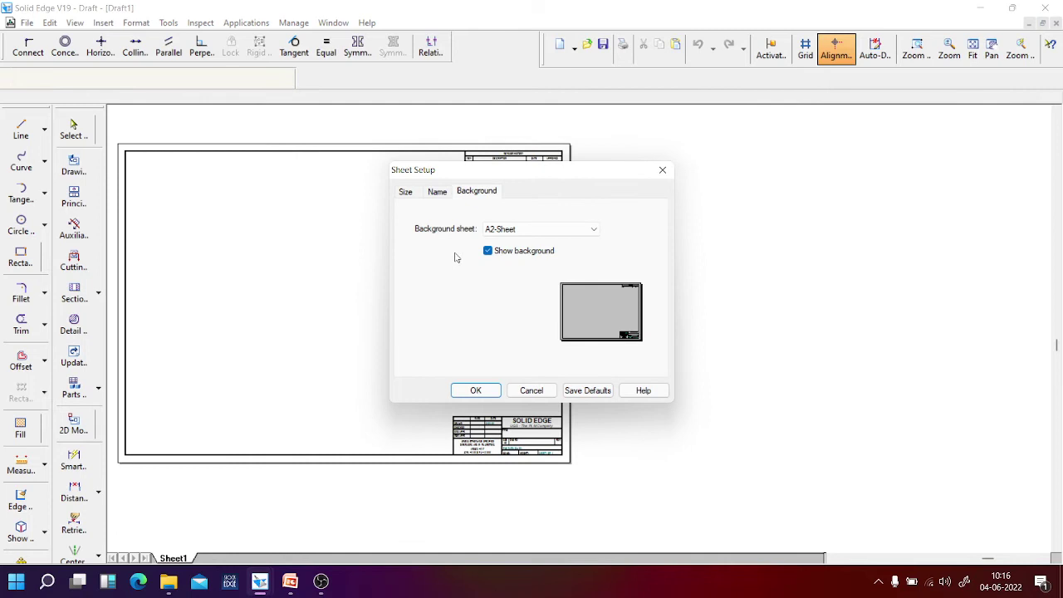
drag(475, 173, 362, 181)
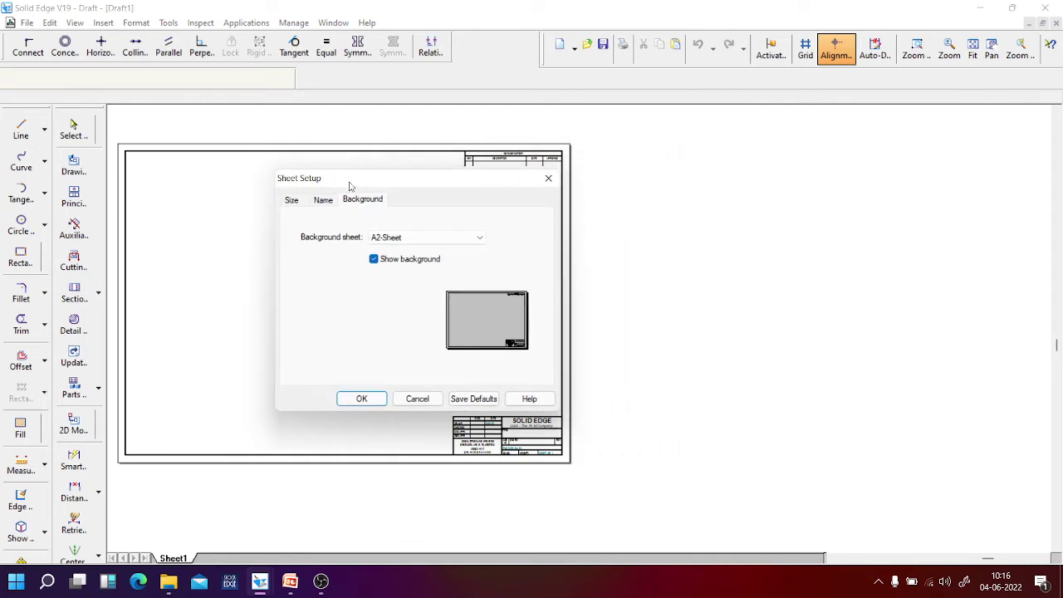
click(293, 203)
click(323, 201)
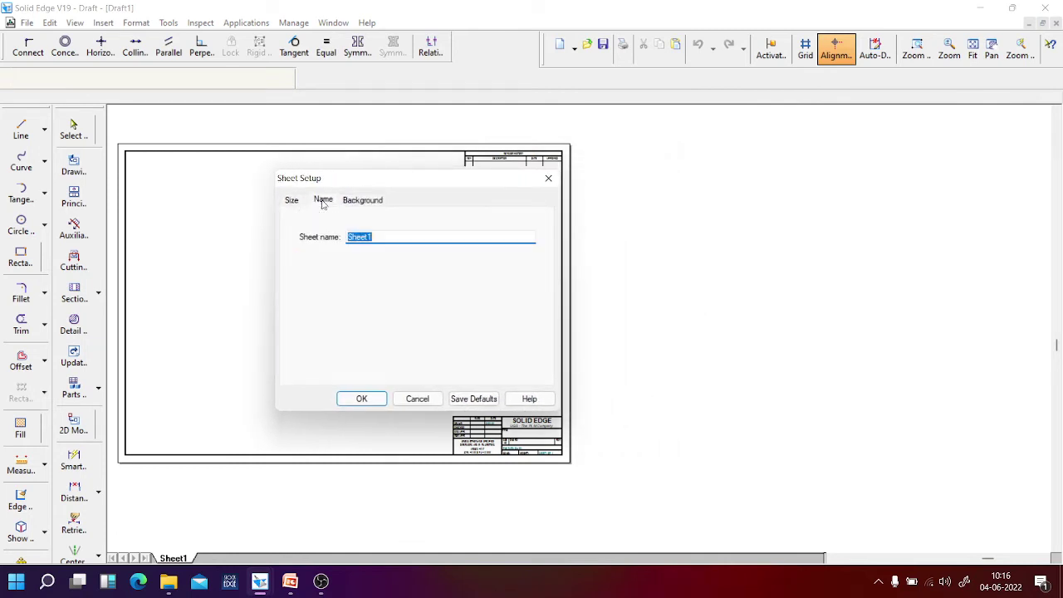
click(377, 201)
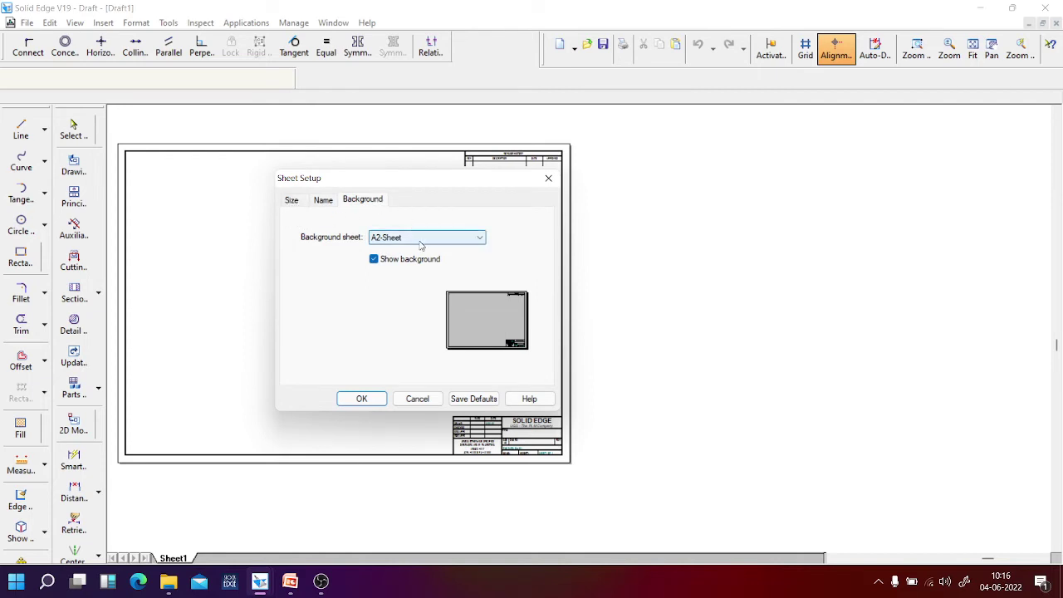
click(291, 200)
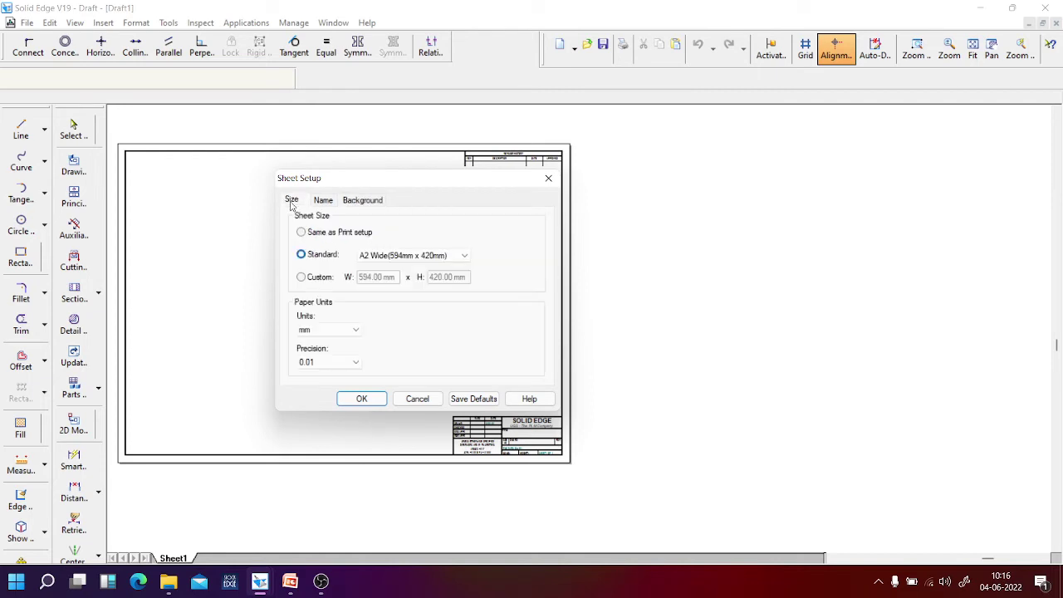
click(383, 259)
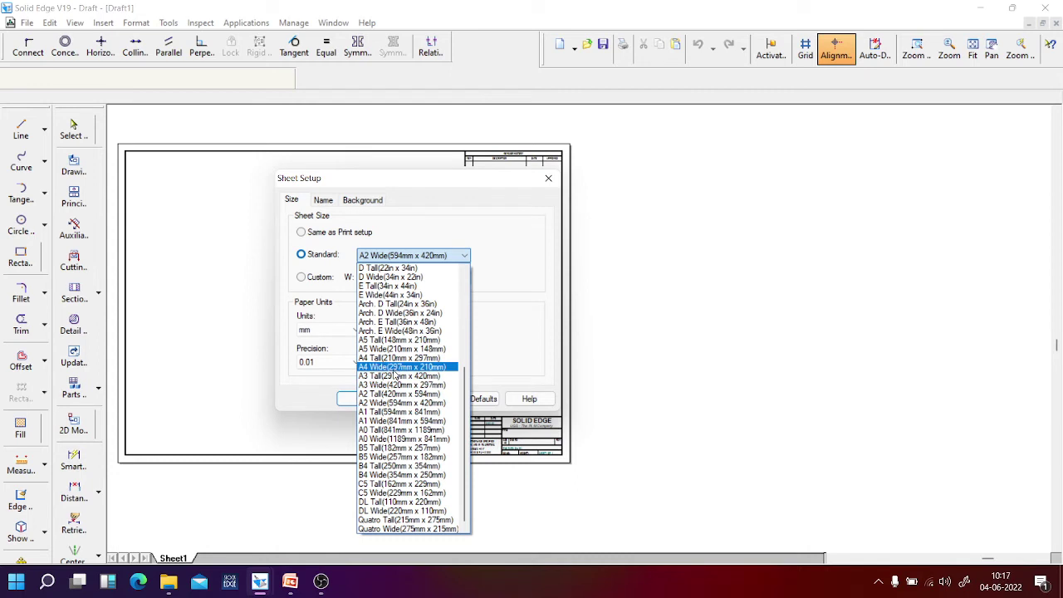
click(393, 369)
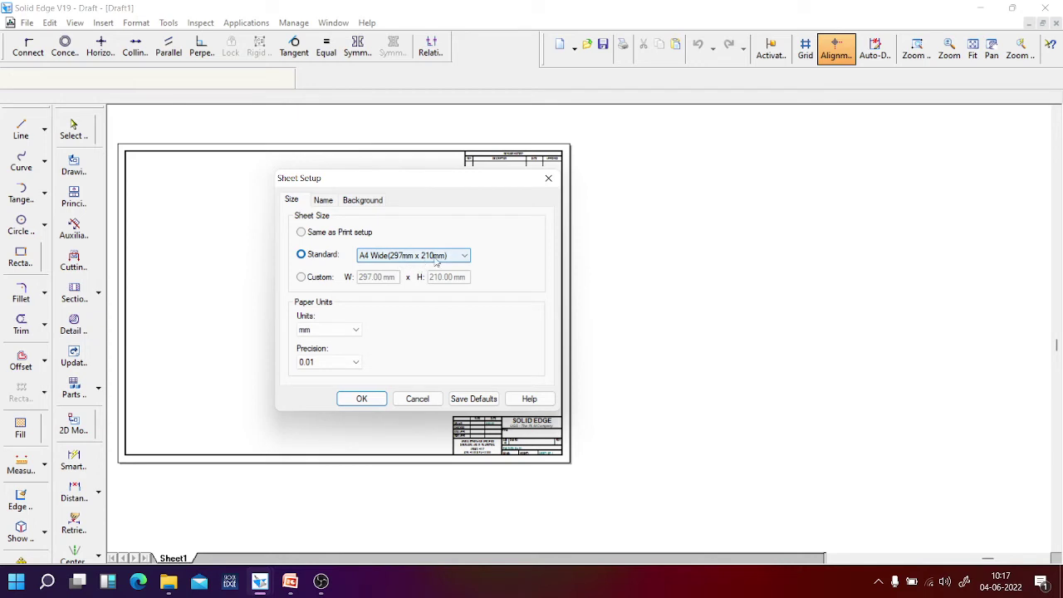
Step: Rename the sheet to Orthographic_1
click(323, 199)
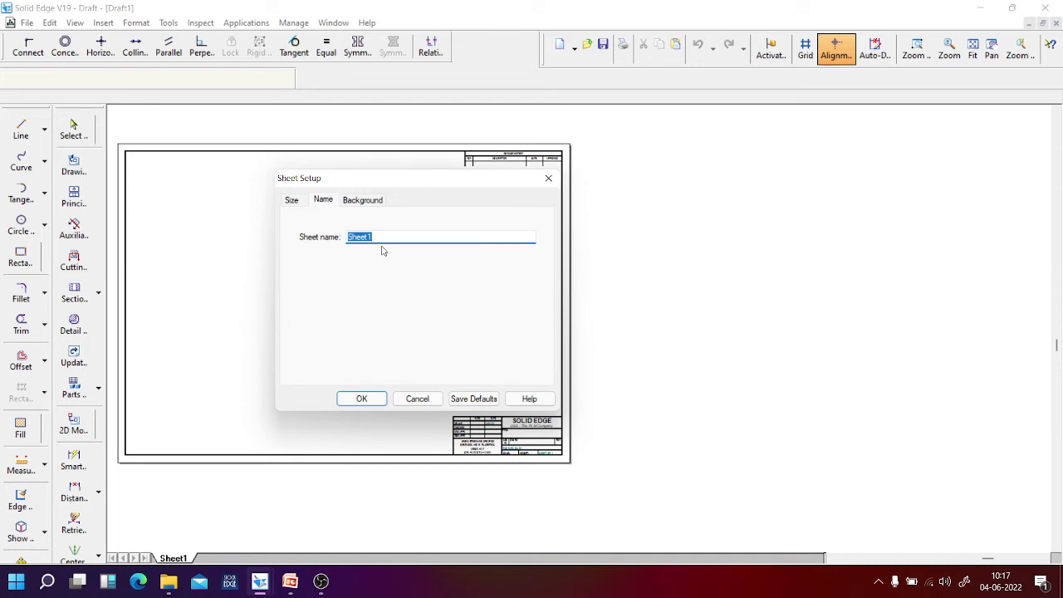
text(0)
text(rthographic_1)
click(362, 201)
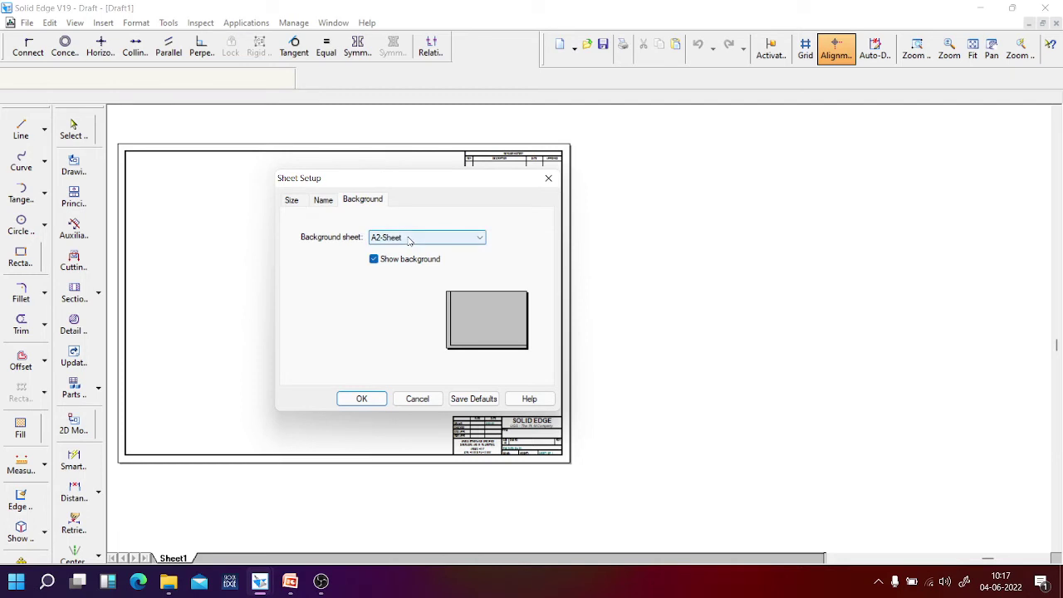
click(290, 201)
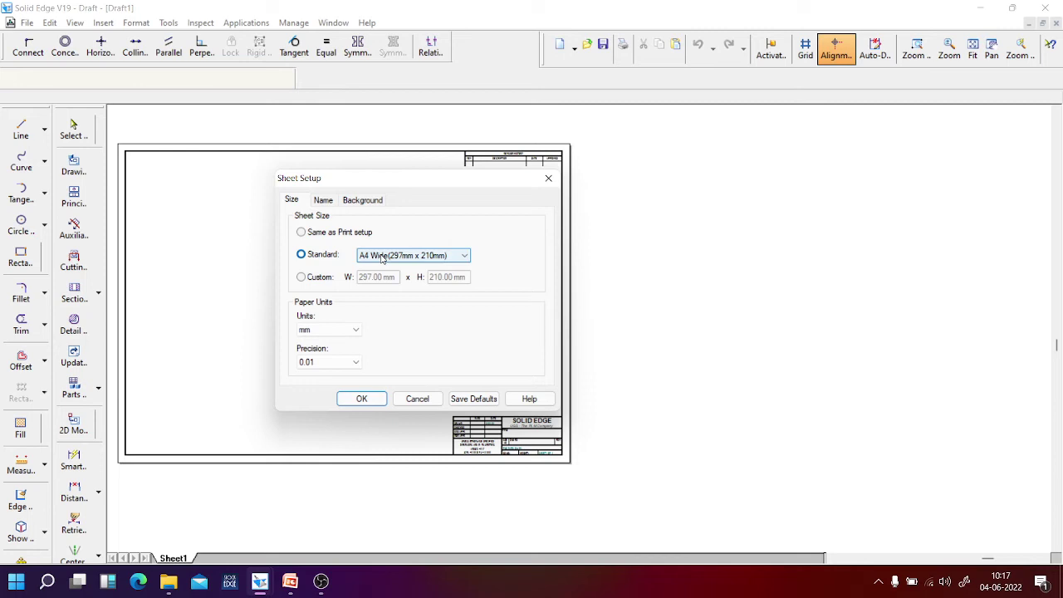
Step: Choose A4-Sheet as the background sheet and apply the setup
click(362, 200)
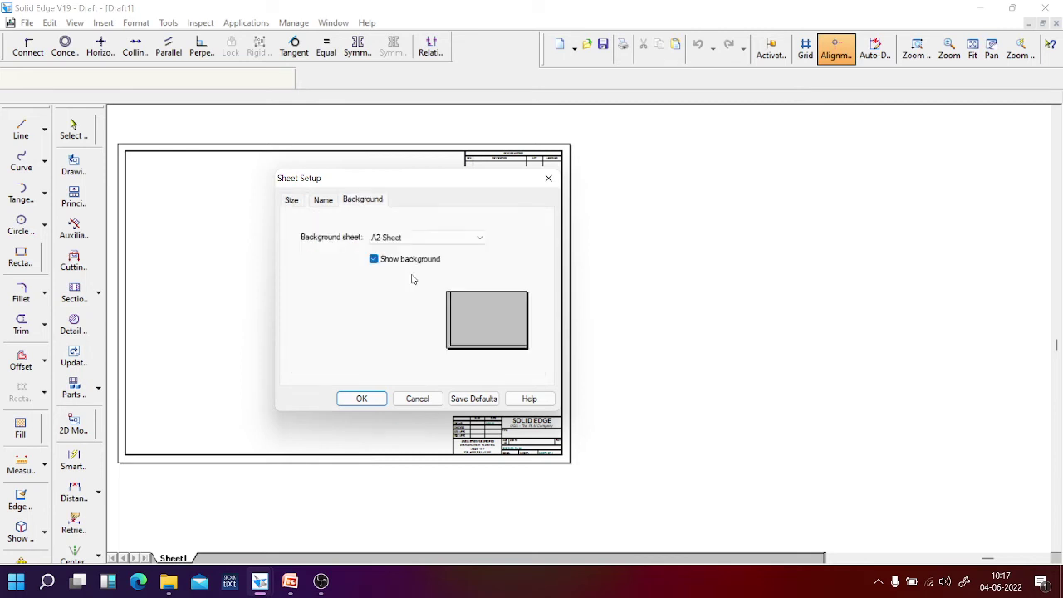
click(405, 242)
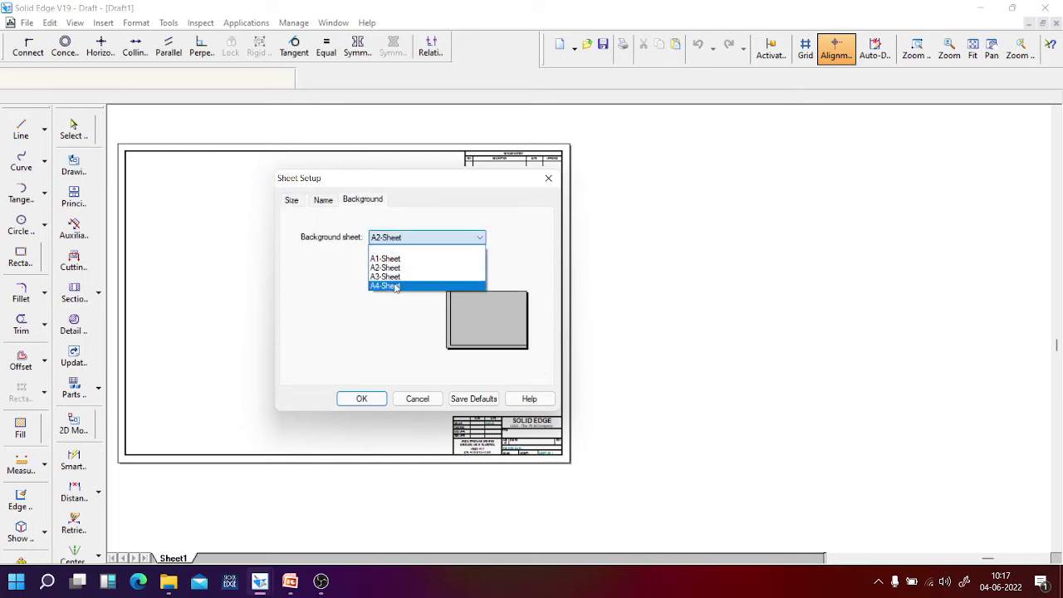
click(397, 286)
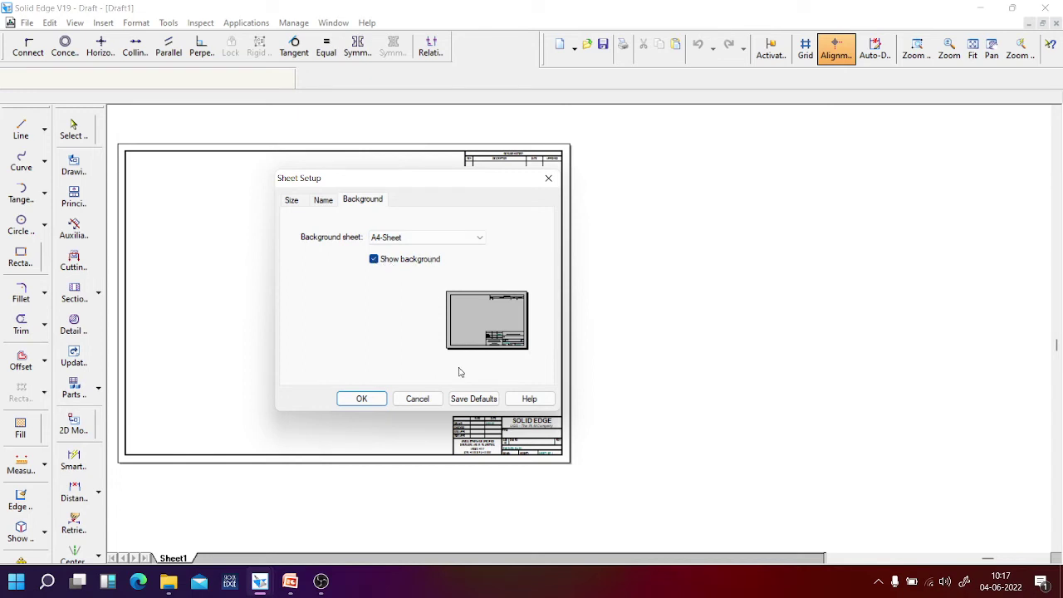
click(361, 399)
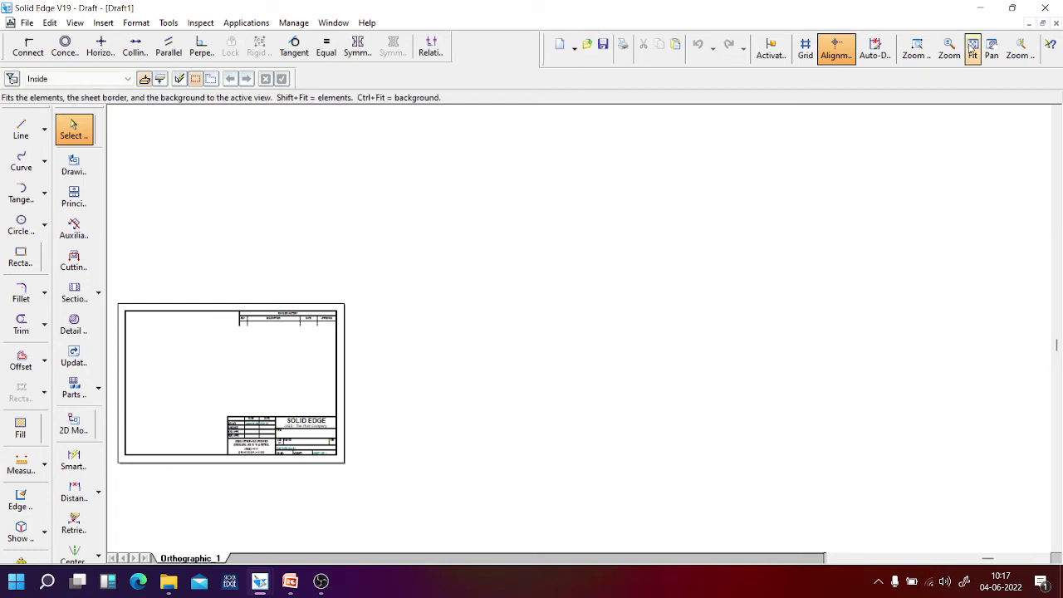
Step: Fit the entire Orthographic_1 sheet, with border and title block, to the window
click(973, 48)
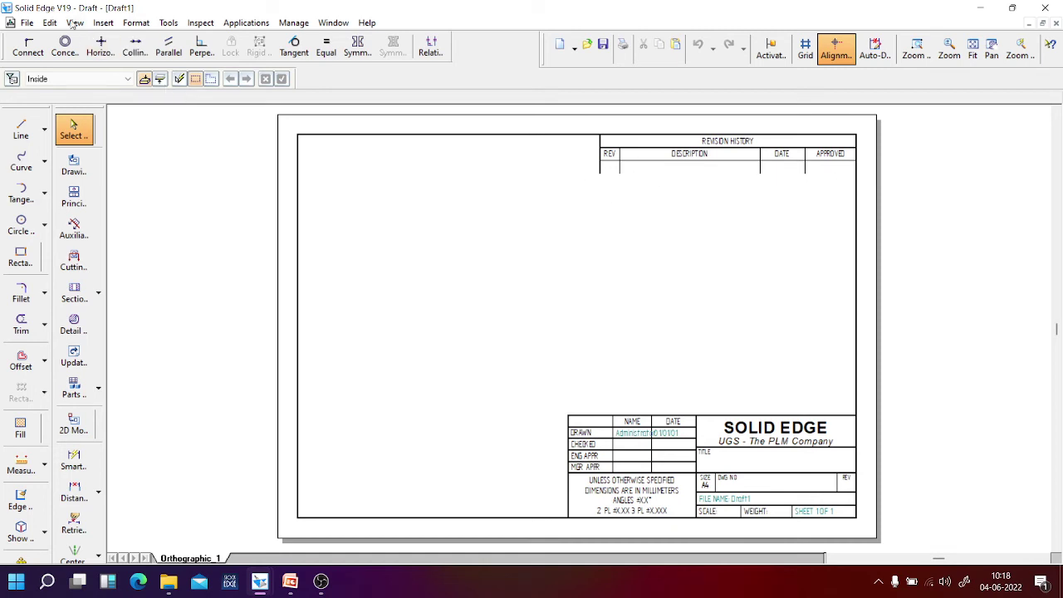
Step: Show the background sheets, switch to the A4-Sheet background and fit it to the window
click(74, 22)
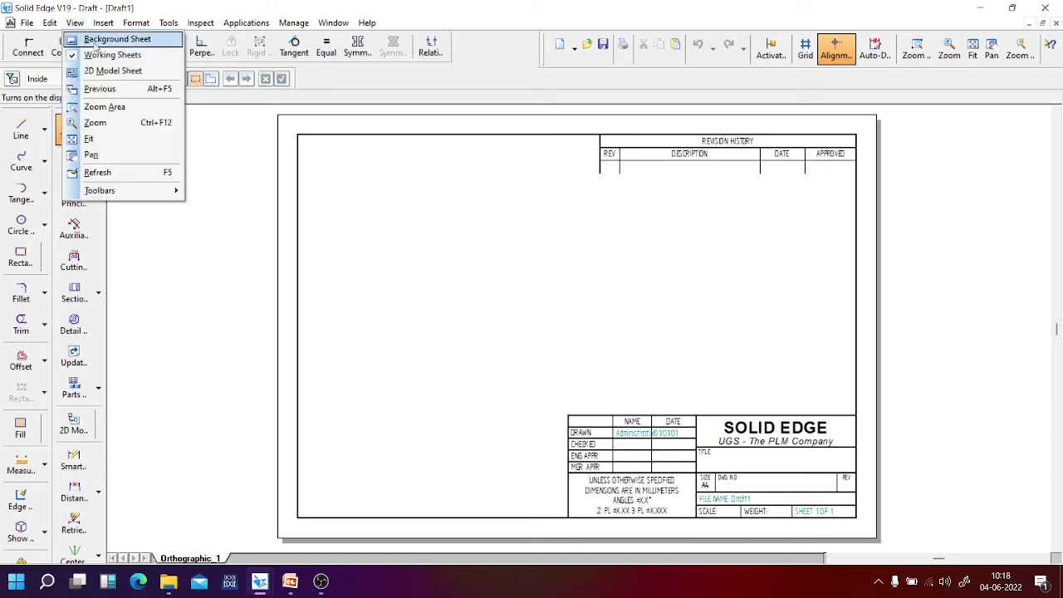
click(96, 41)
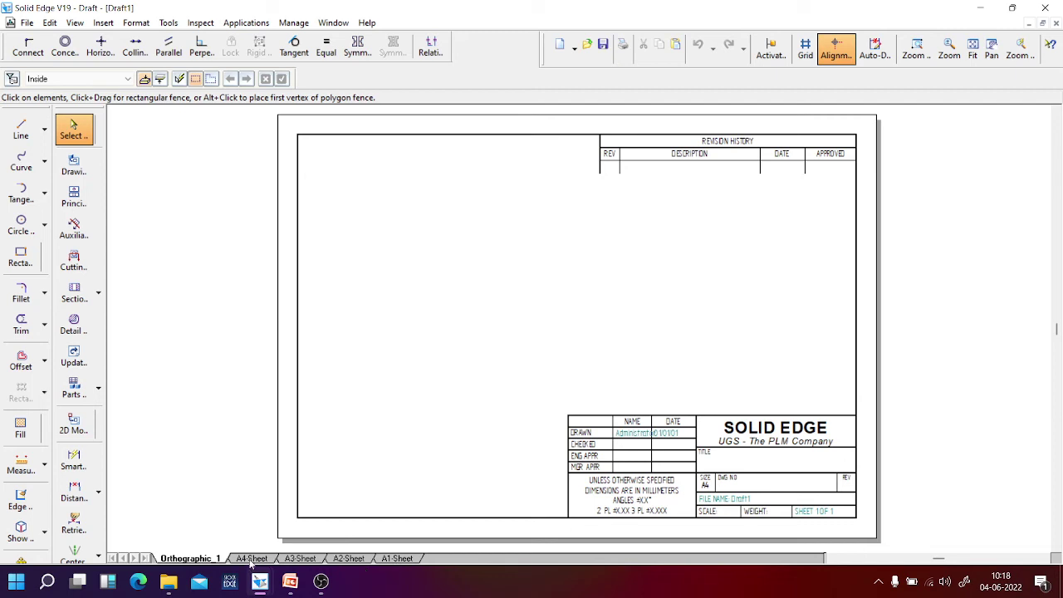
click(251, 559)
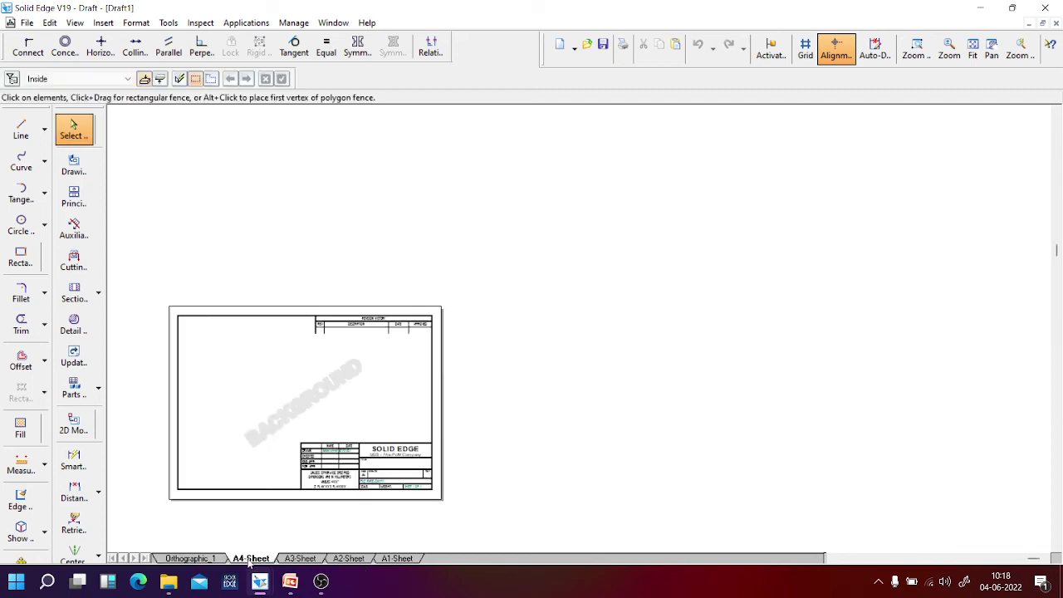
click(972, 51)
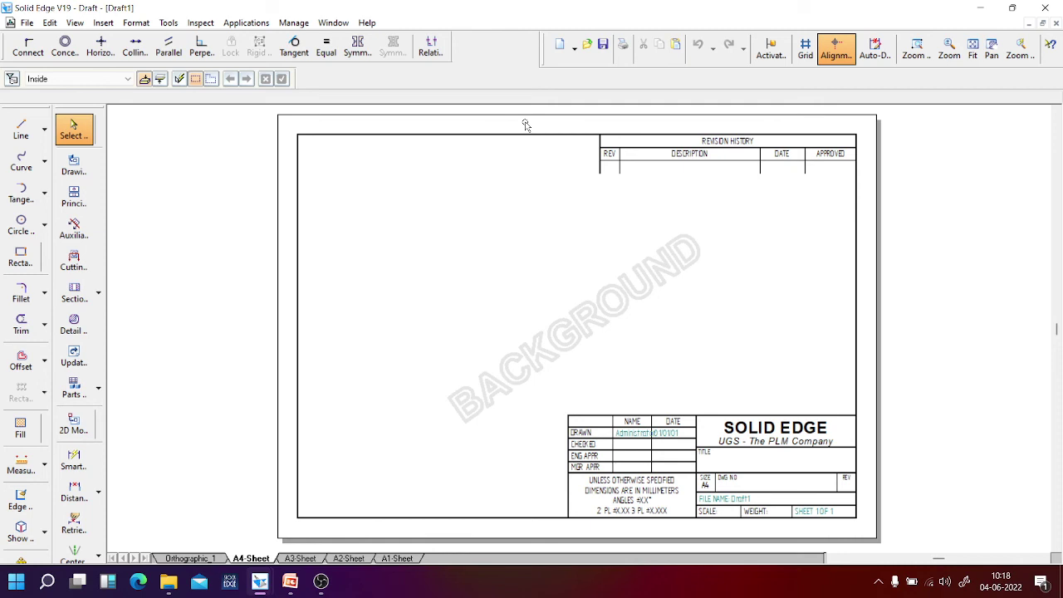
Step: Fence-select and delete the revision history table and then the title block
drag(525, 123, 871, 199)
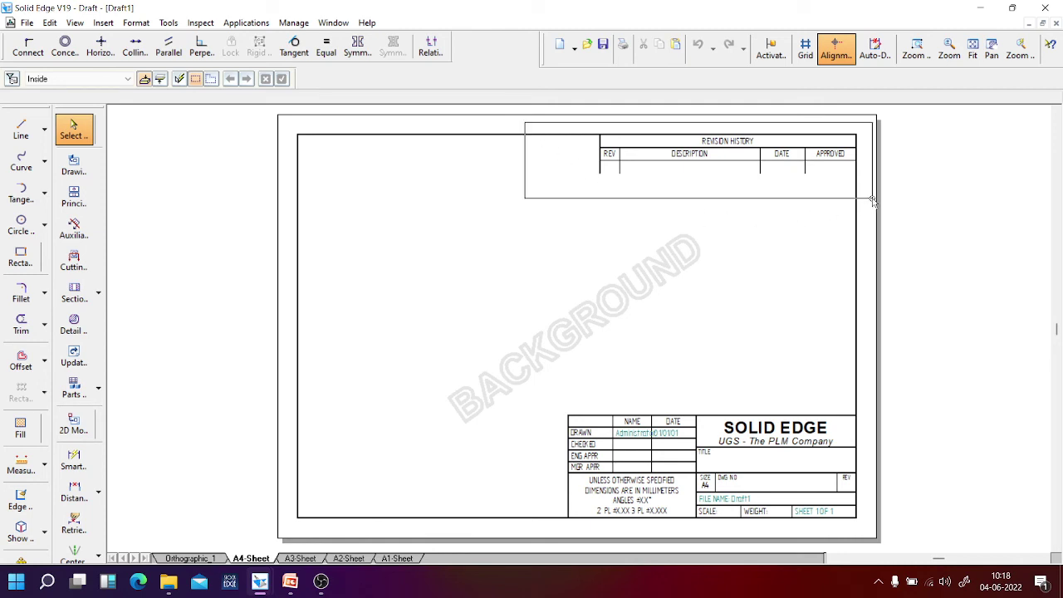
drag(872, 199, 872, 199)
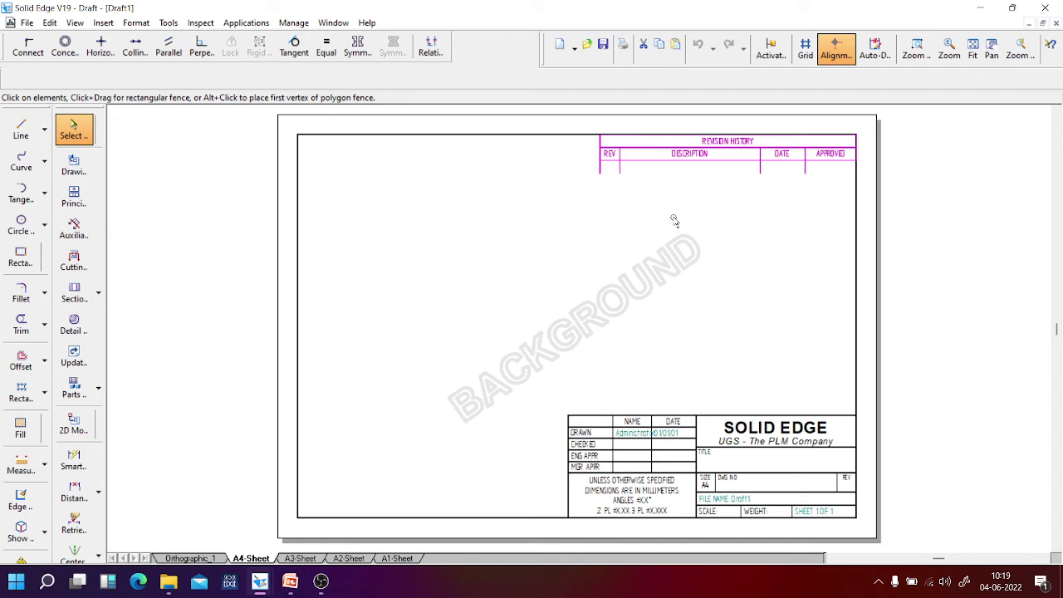
key(Delete)
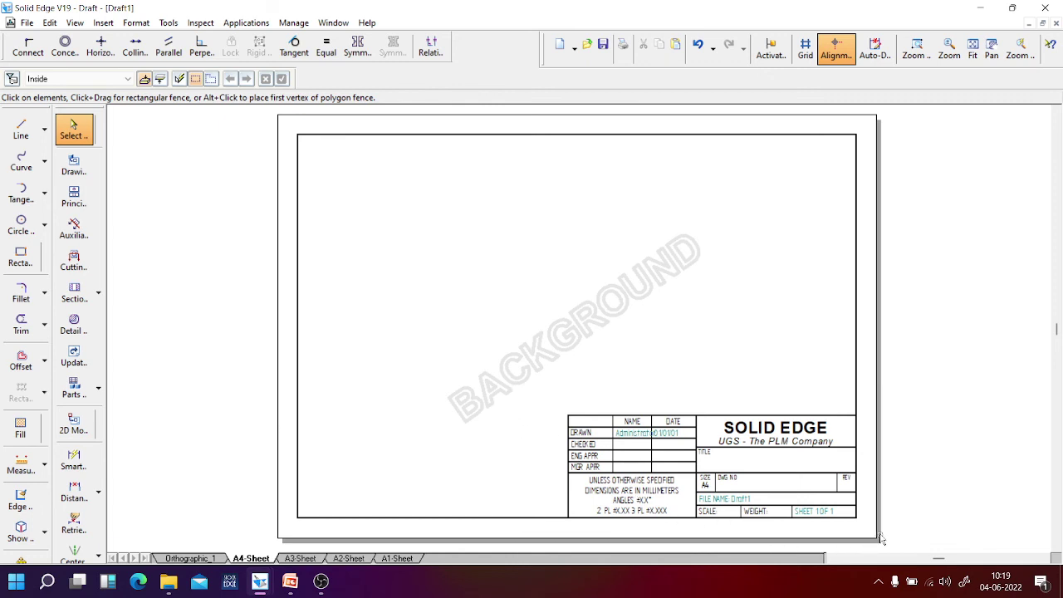
drag(515, 387, 879, 537)
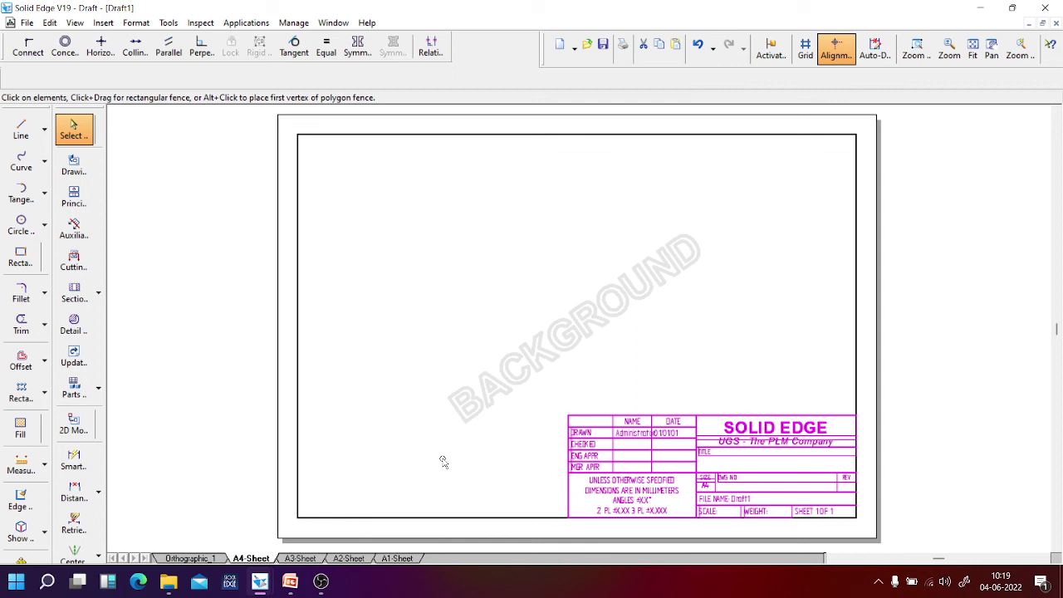
key(Delete)
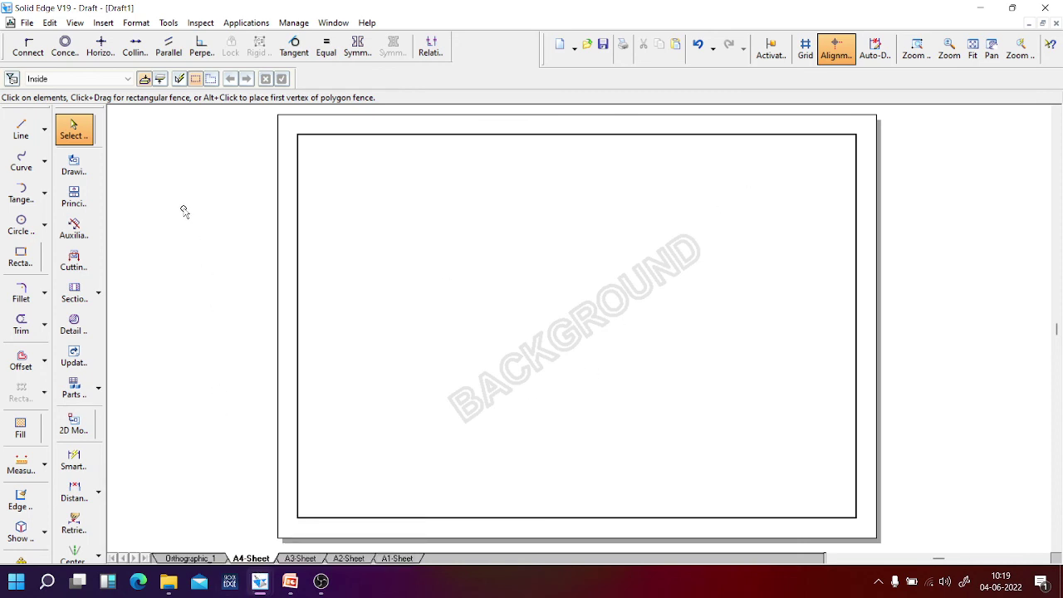
Step: Turn off View > Background Sheet to return to the bordered Orthographic_1 sheet
click(75, 22)
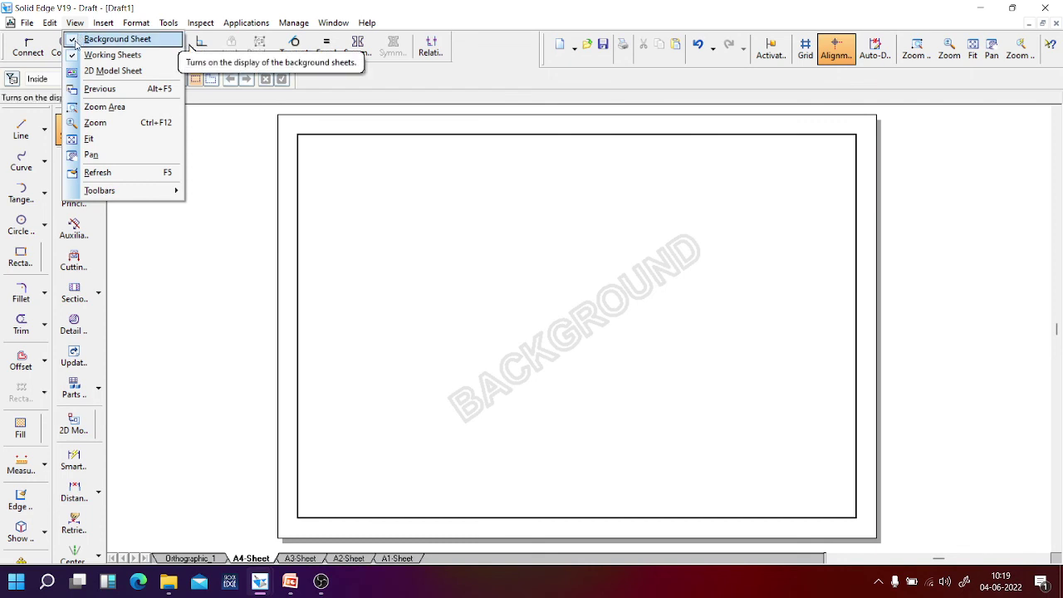
click(75, 41)
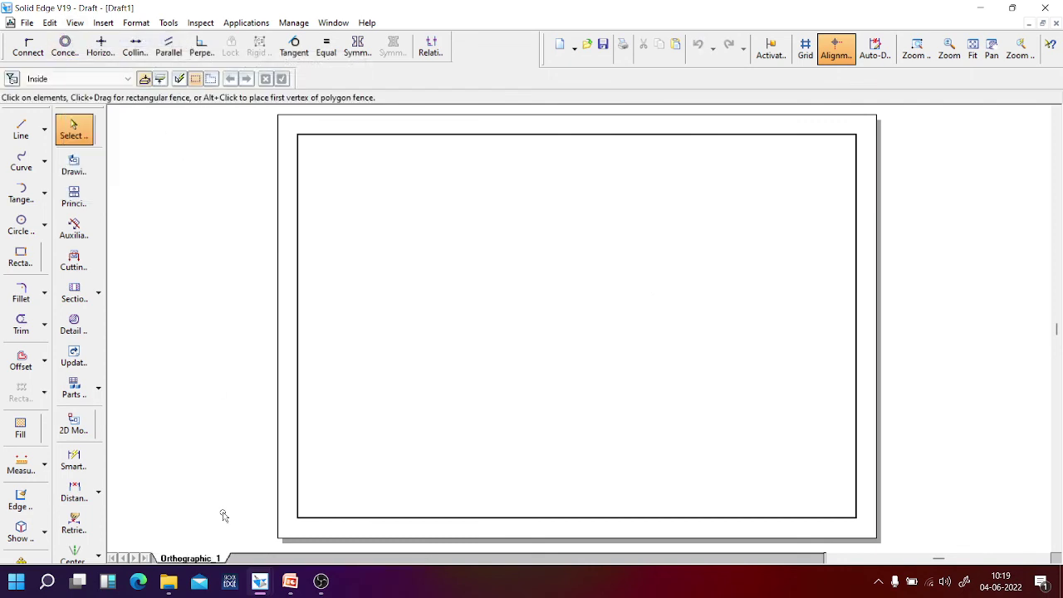